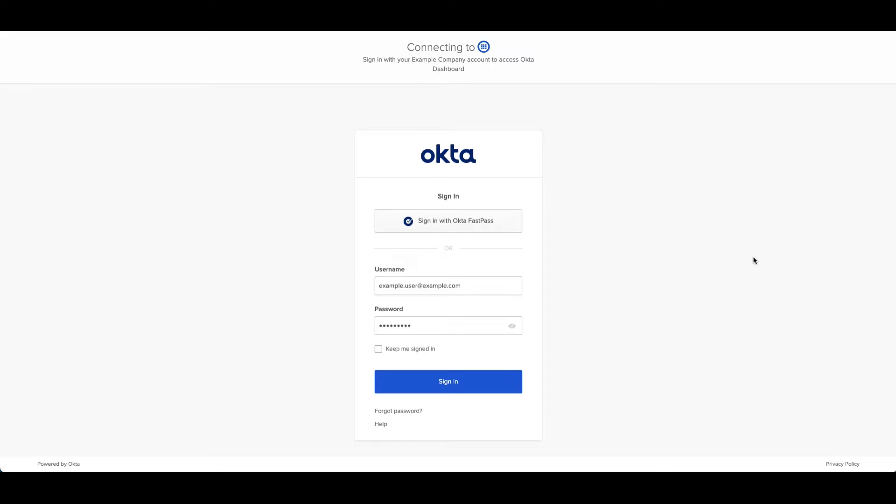
Start recording network activity in DevTools with Preserve log enabled beside the Okta page
{"action": "key", "text": "ctrl+shift+i"}
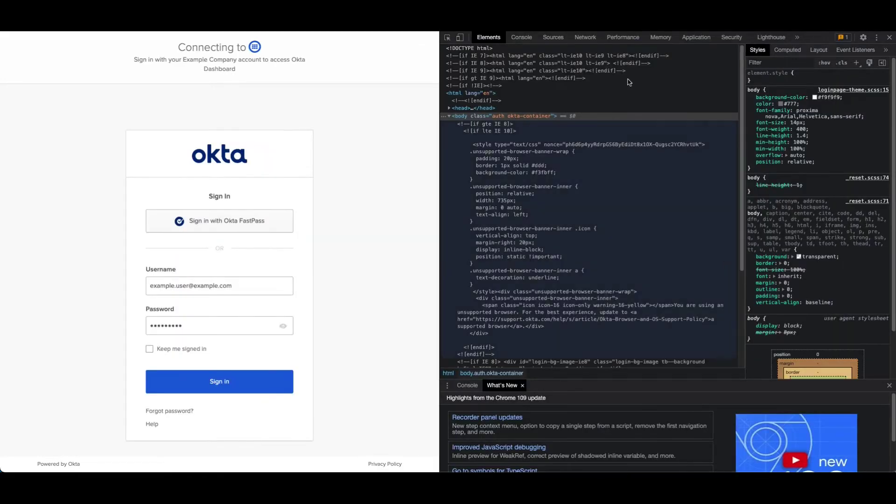
{"action": "left_click", "coordinate": [584, 37]}
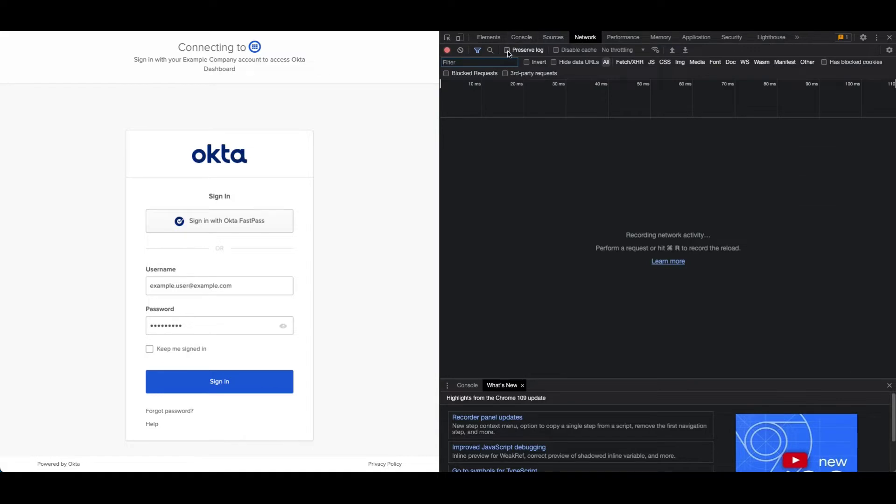
{"action": "left_click", "coordinate": [506, 50]}
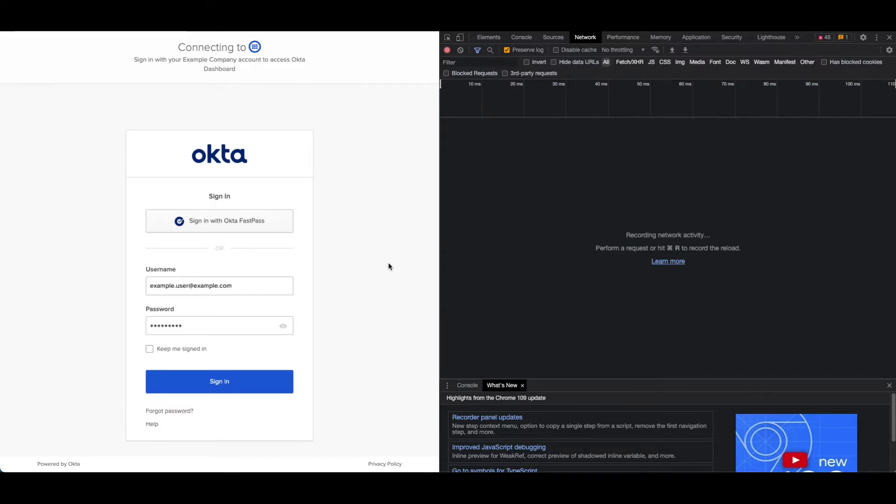
Submit the Okta sign-in form so its requests are captured in the log
{"action": "left_click", "coordinate": [233, 390]}
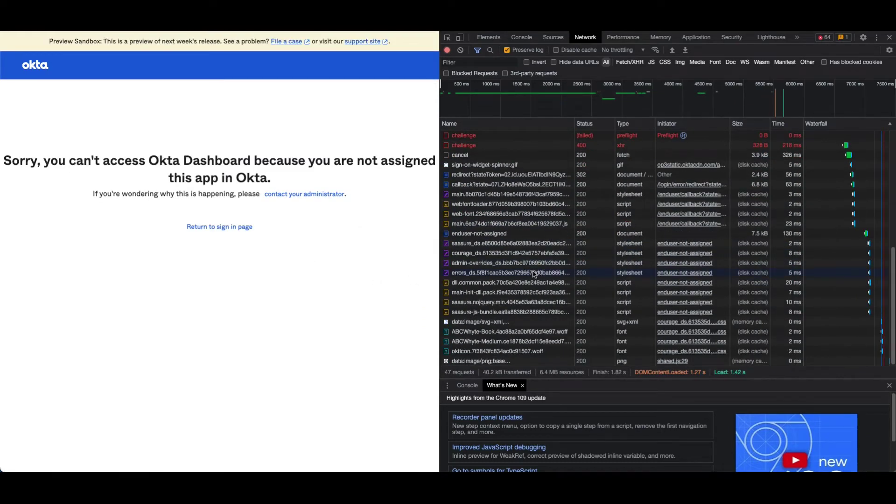
Save all captured requests as a HAR file with content in Downloads
{"action": "right_click", "coordinate": [534, 274]}
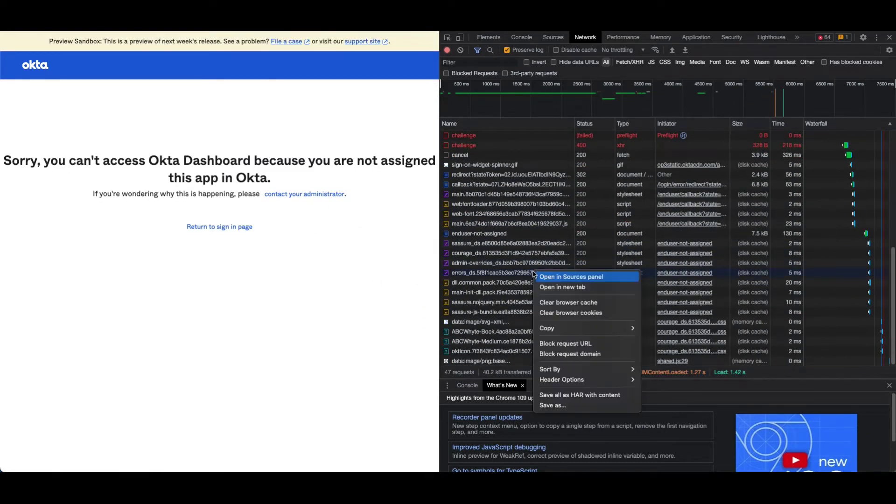
{"action": "left_click", "coordinate": [580, 396]}
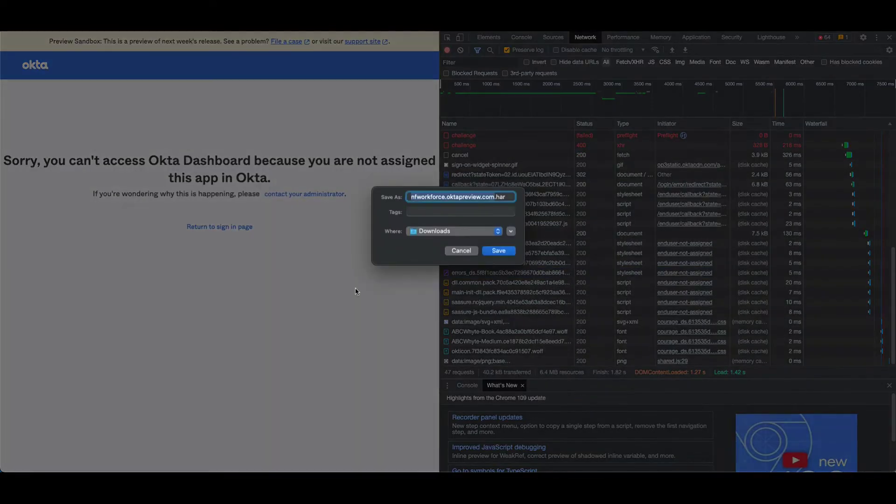
{"action": "left_click", "coordinate": [498, 251]}
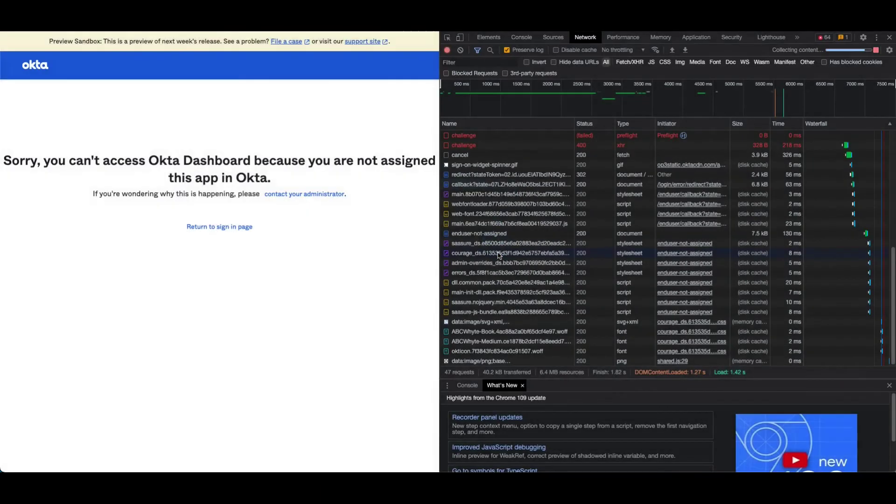